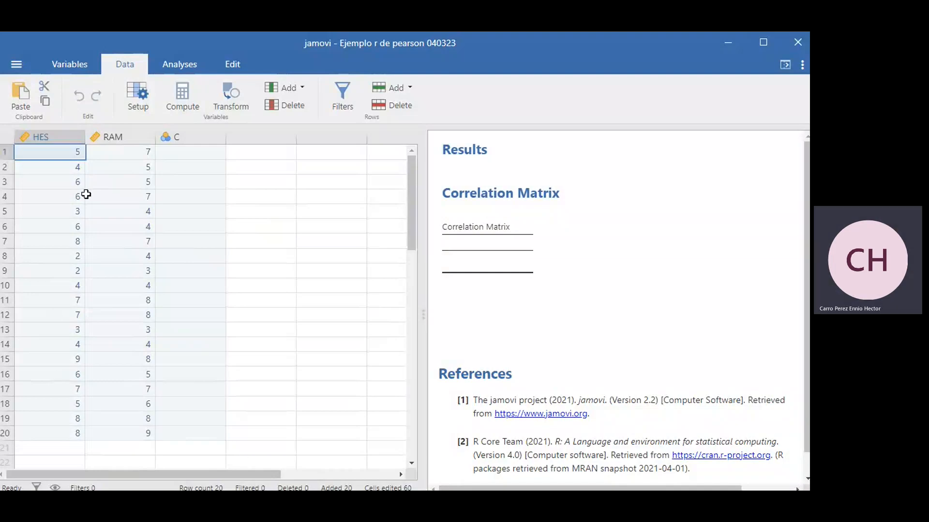
Step: Look through the HES scores of all 20 cases, from the first row to the last and back
click(48, 141)
key(Down)
key(Down)
key(Down)
key(Down)
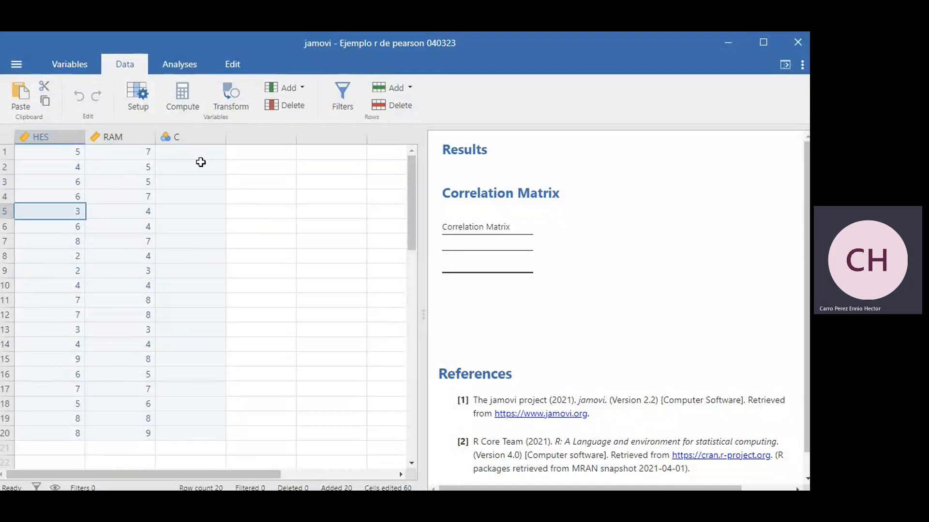
key(Down)
key(Down)
key(Down)
key(Down)
key(Down)
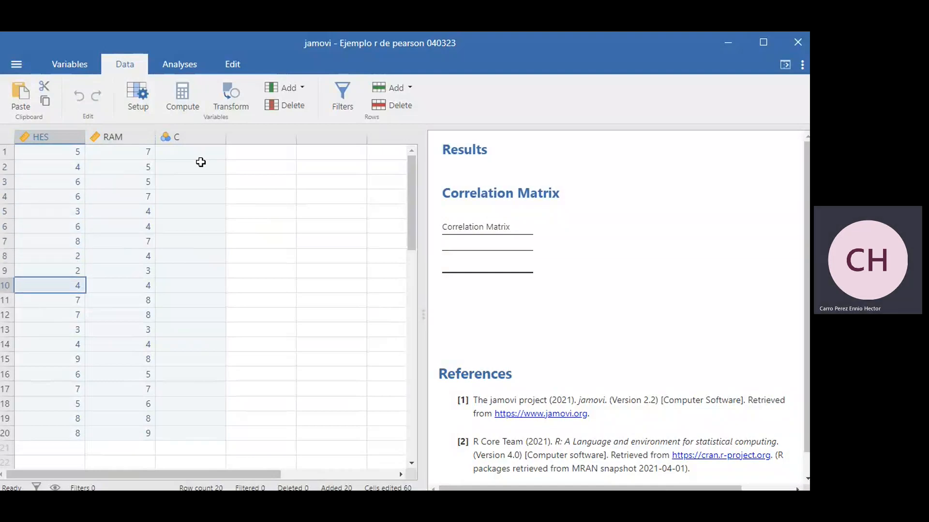
key(Down)
key(Down)
key(Down)
key(Down)
key(Down)
key(Down)
key(Down)
key(Down)
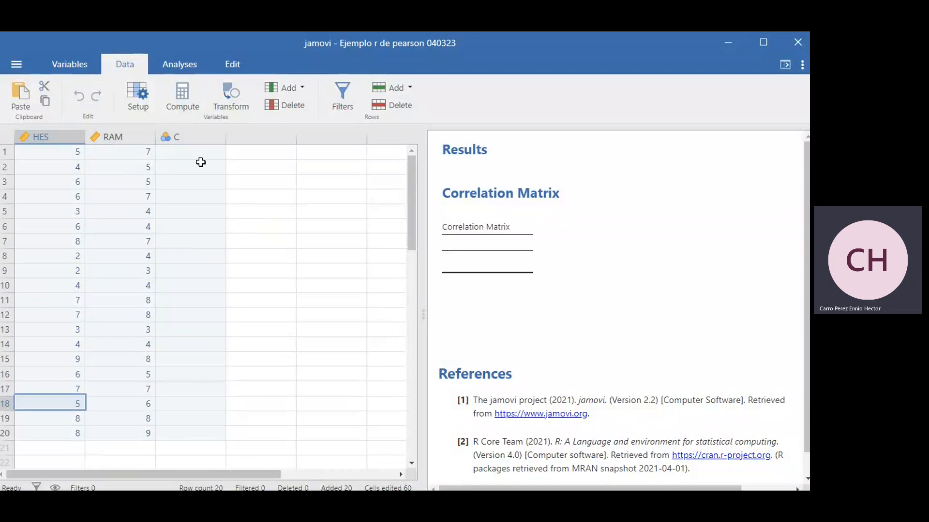
key(Down)
key(Down)
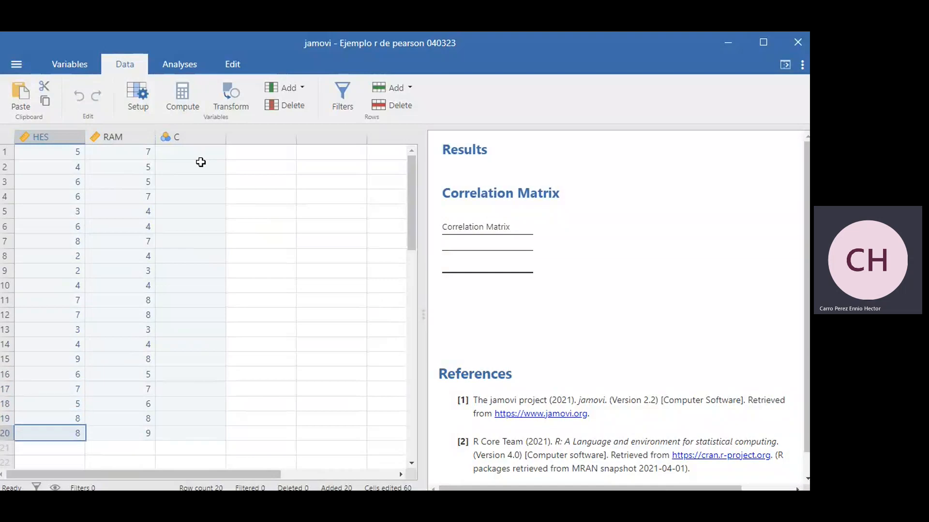
key(Up)
key(Up)
key(Up)
key(Up)
key(Up)
key(Up)
key(Up)
key(Up)
key(Up)
key(Up)
key(Up)
key(Up)
key(Up)
key(Up)
key(Up)
key(Up)
key(Up)
key(Up)
key(Up)
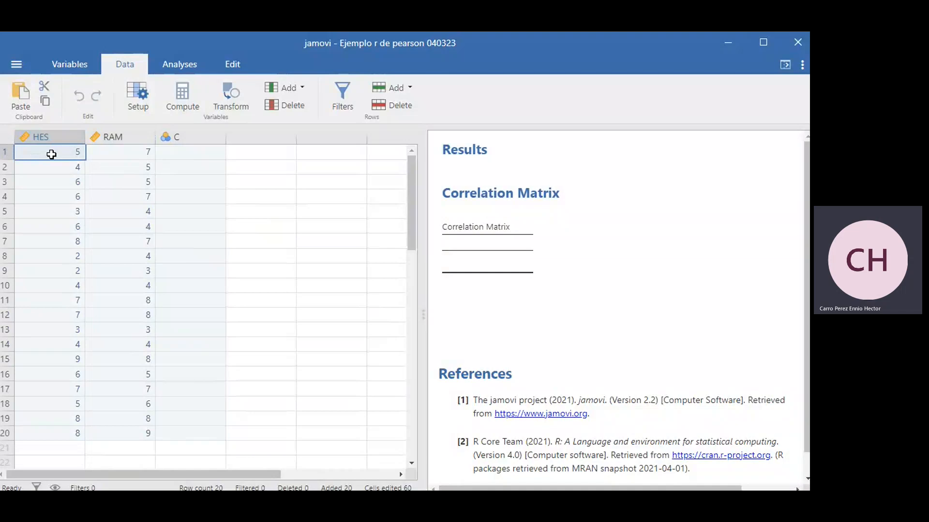
Step: Compare each case's paired HES and RAM scores across the first three rows of the data
key(Right)
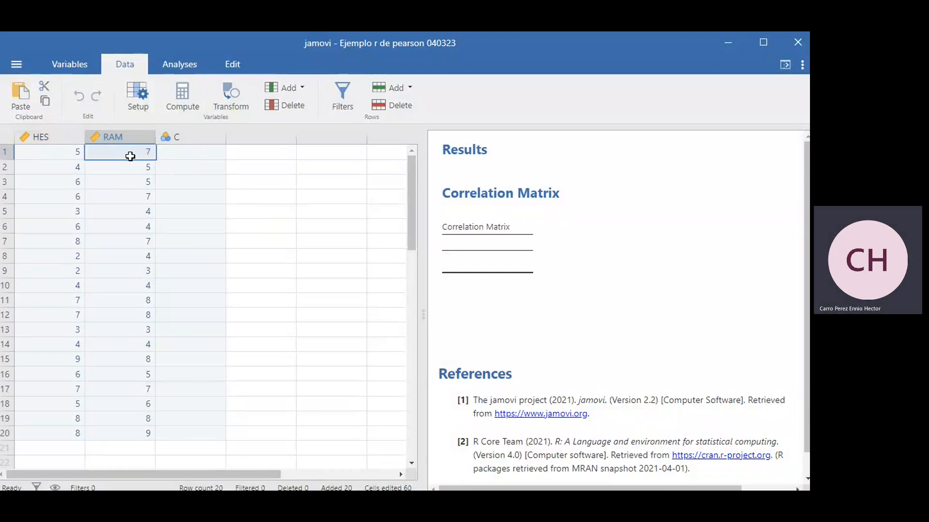
key(Left)
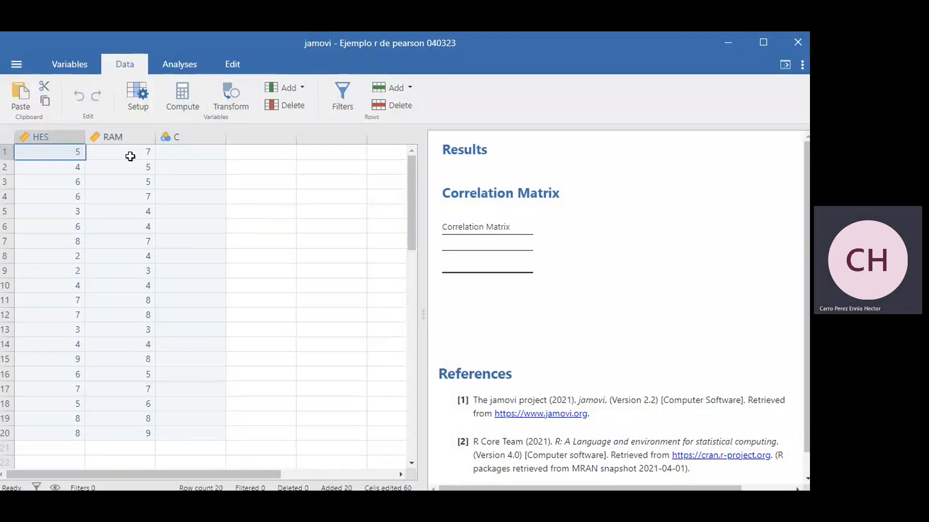
key(Right)
key(Left)
key(Right)
key(Left)
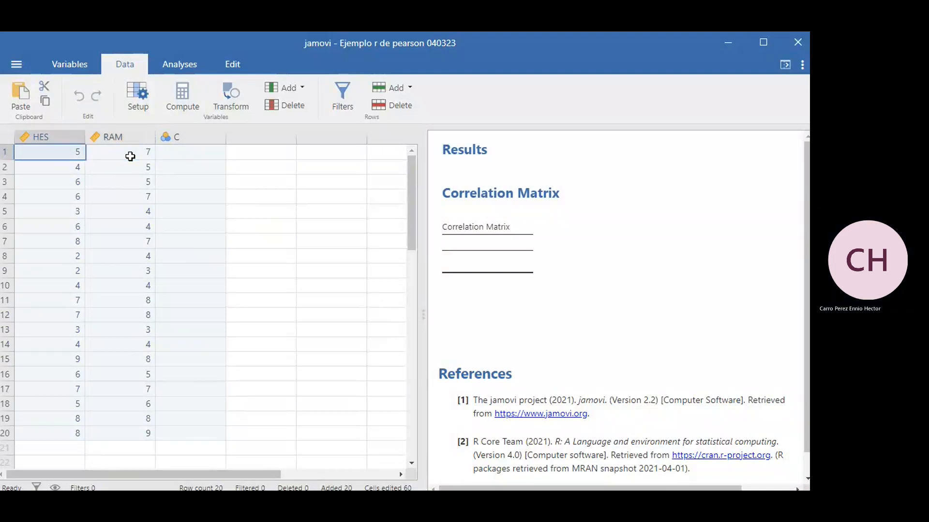
key(Right)
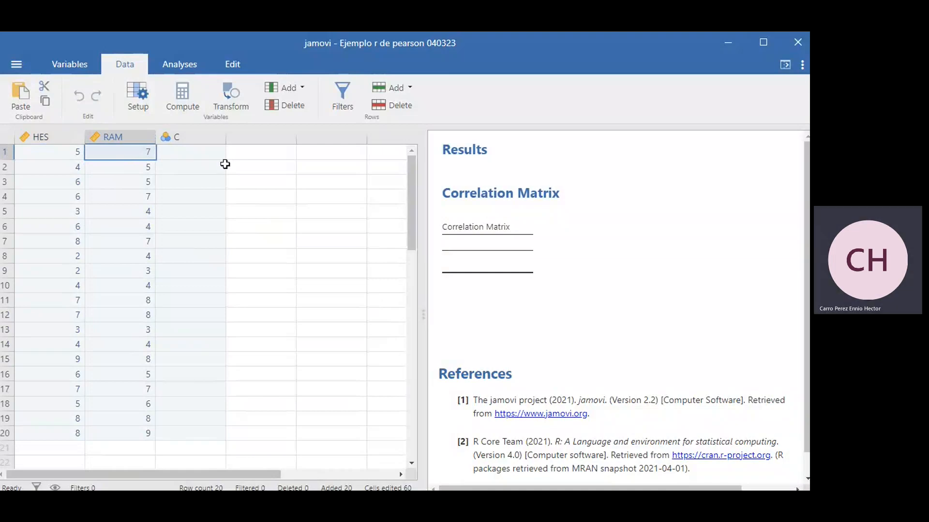
key(Left)
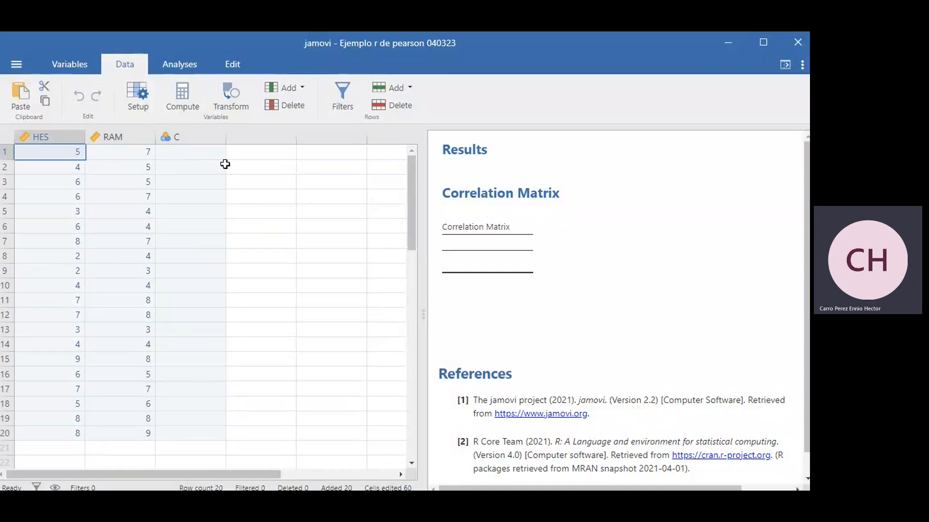
key(Right)
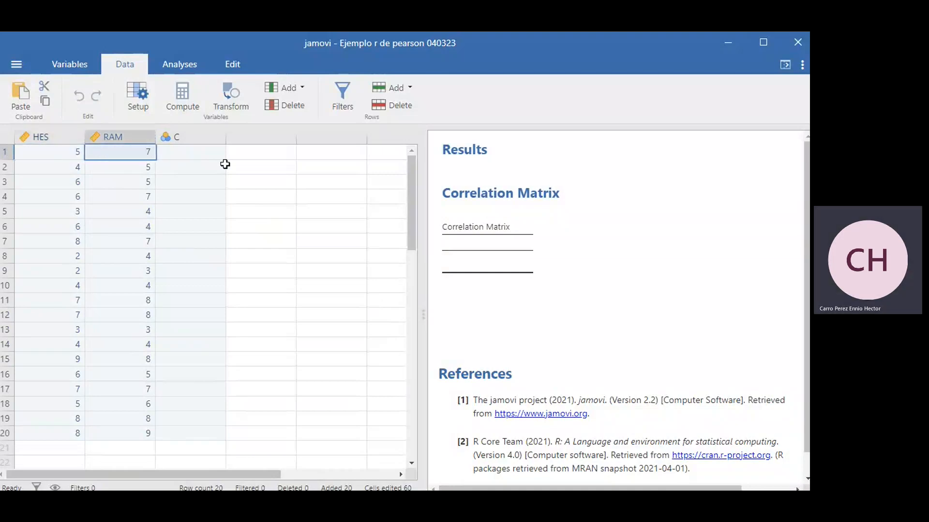
key(Down)
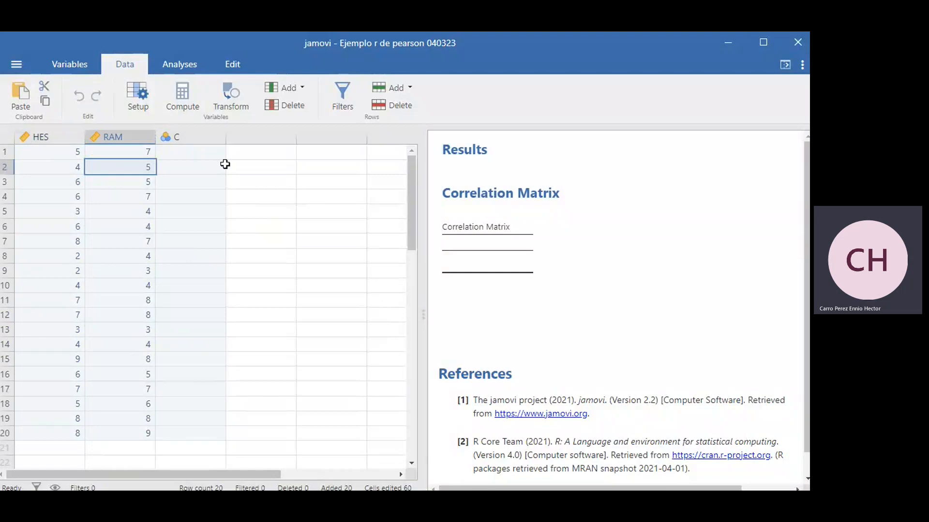
key(Left)
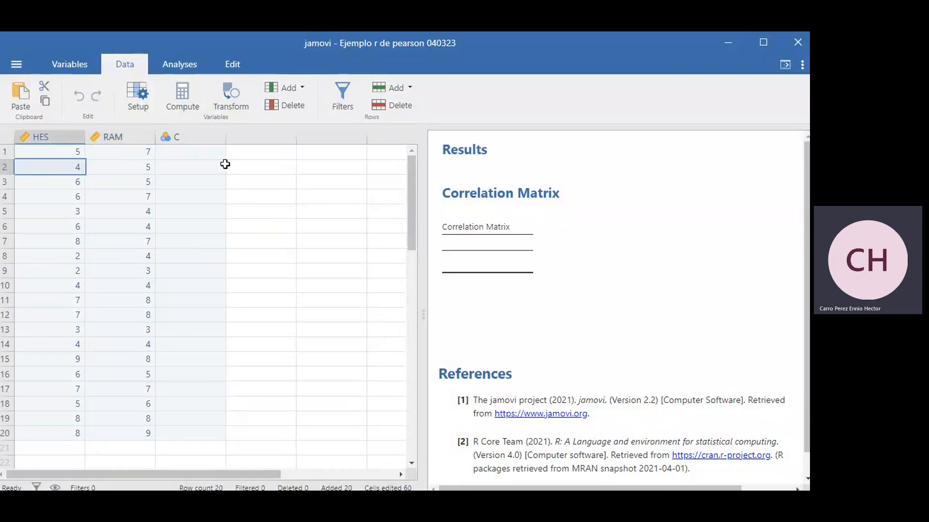
key(Right)
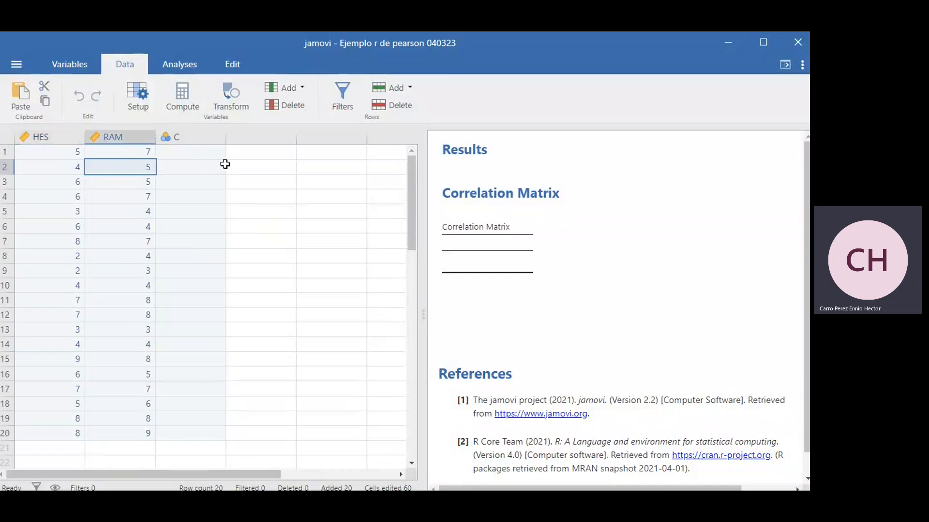
key(Down)
key(Left)
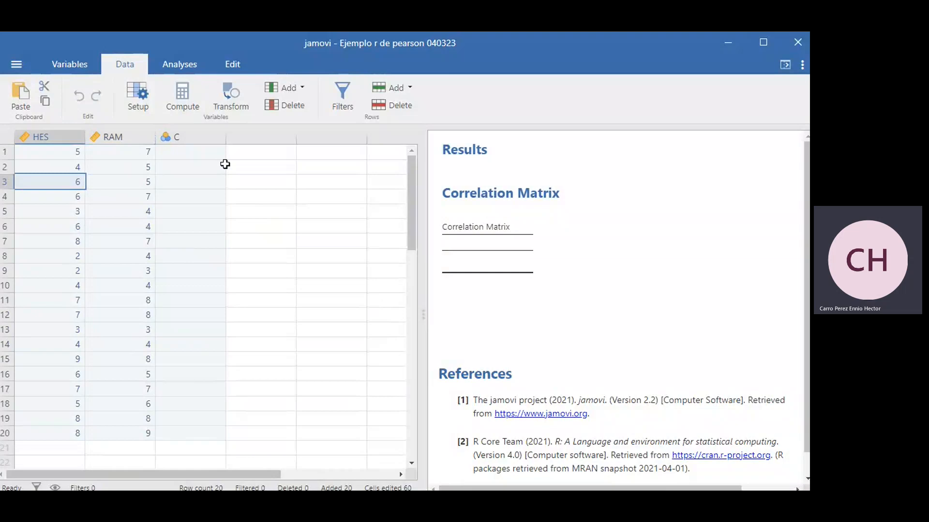
key(Right)
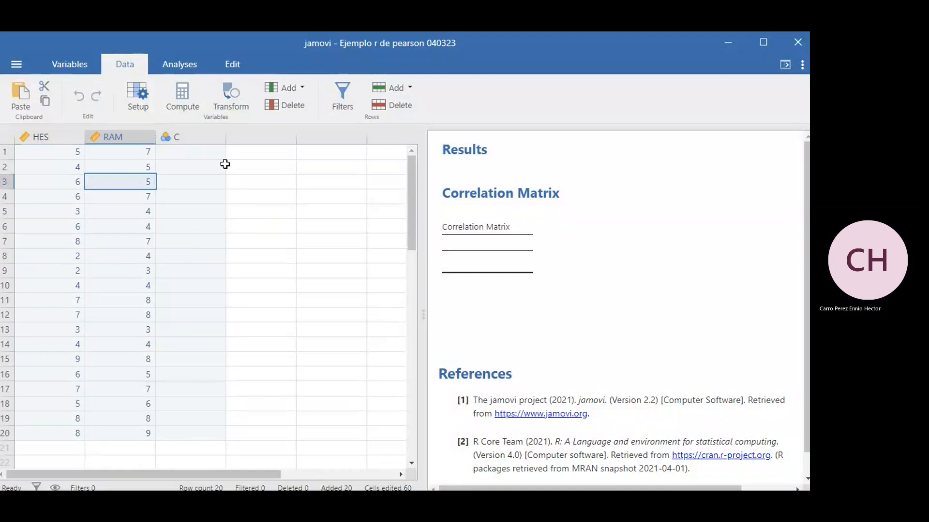
key(Left)
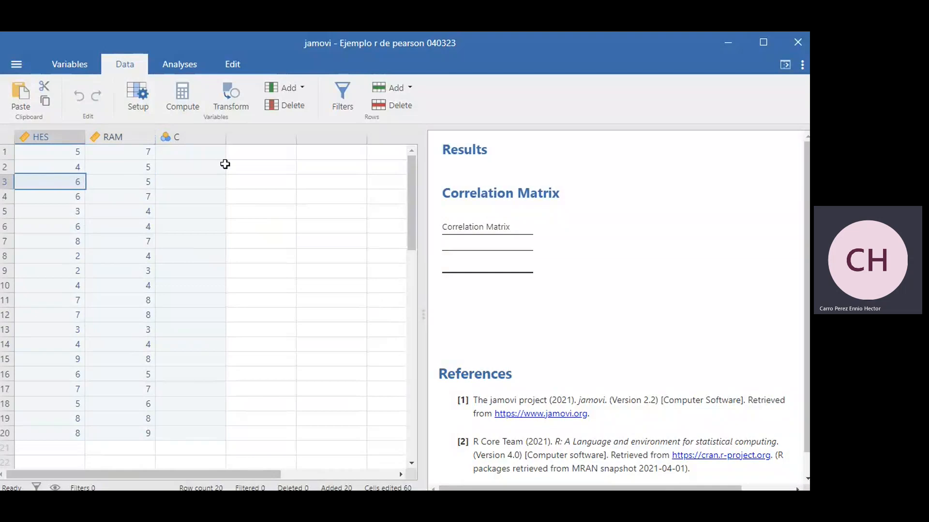
key(Right)
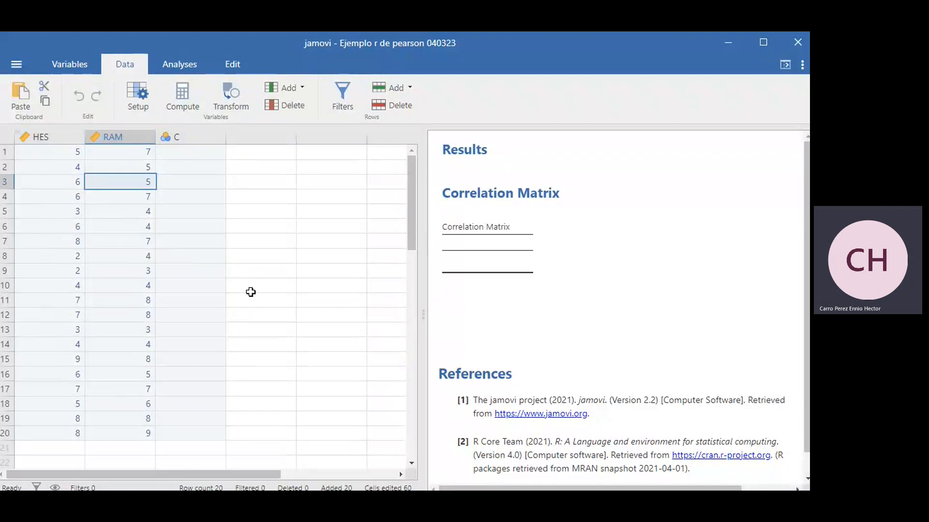
Step: Create a Correlation Matrix regression analysis with HES and RAM as its variables
click(182, 67)
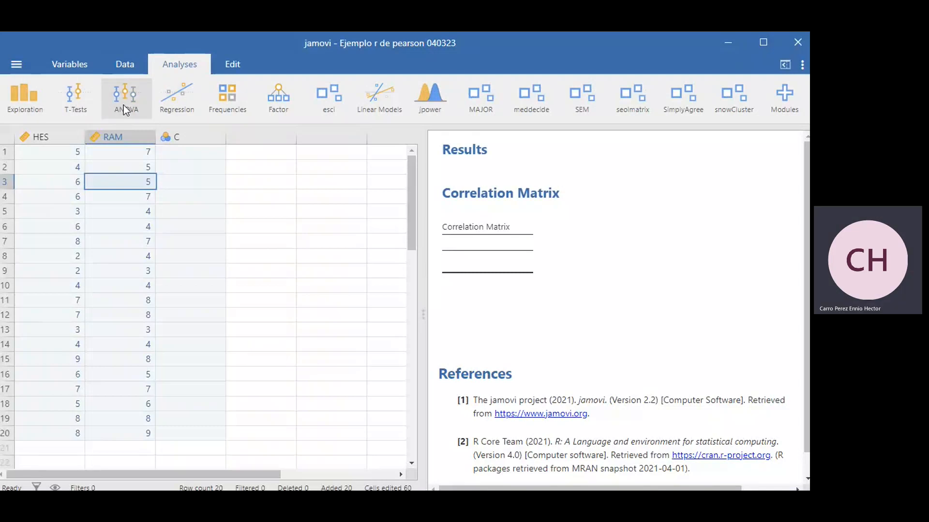
click(179, 101)
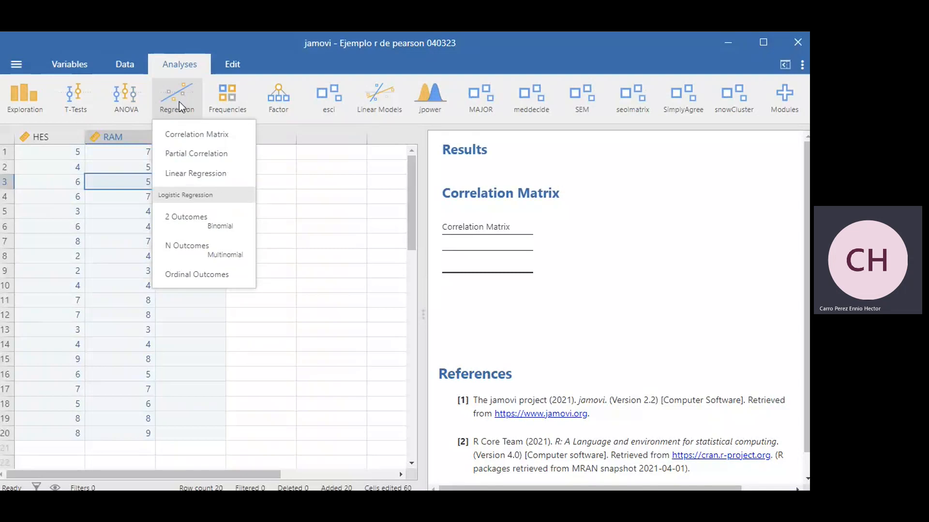
click(180, 137)
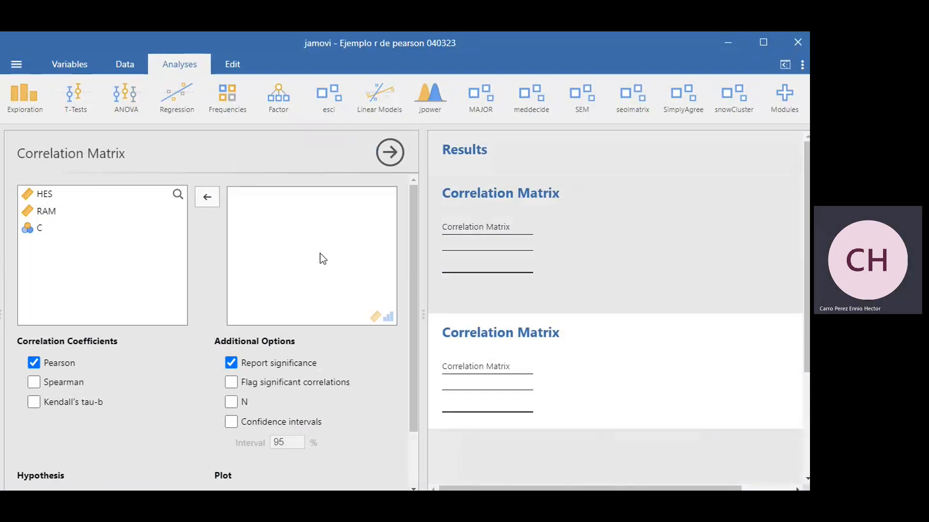
click(46, 197)
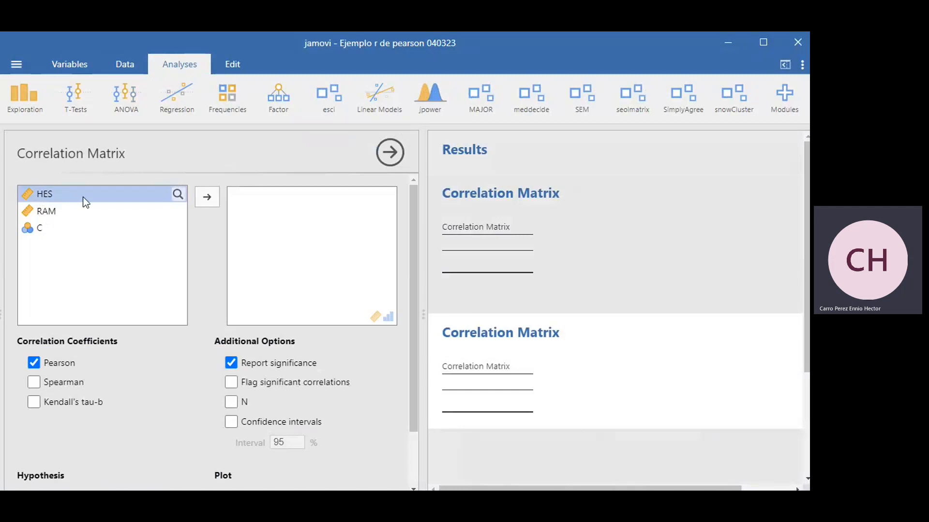
click(207, 197)
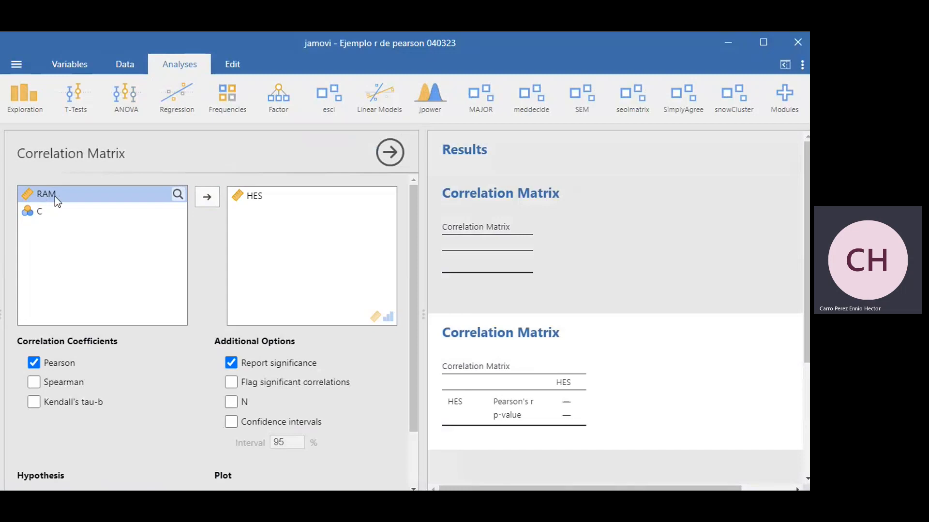
click(212, 197)
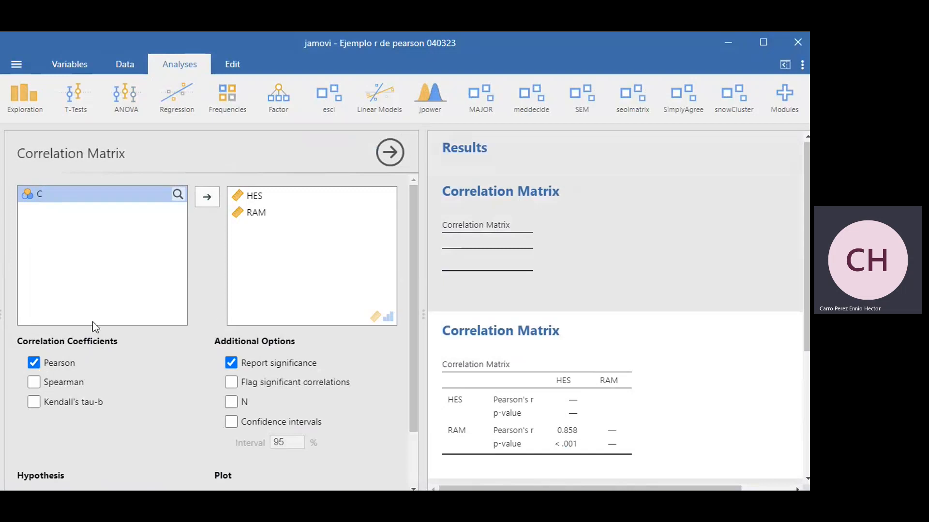
Step: Remove HES and RAM from the correlation matrix variables and add both of them again
click(250, 196)
click(214, 196)
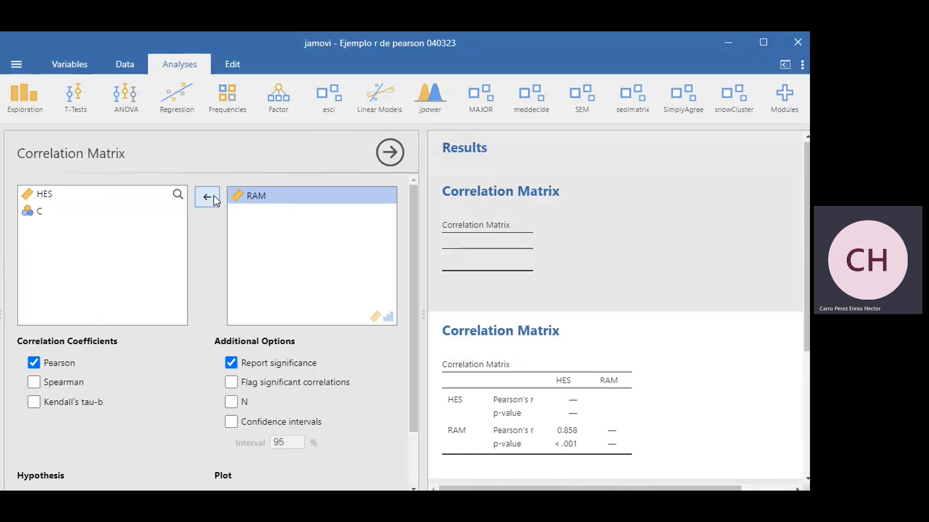
click(213, 196)
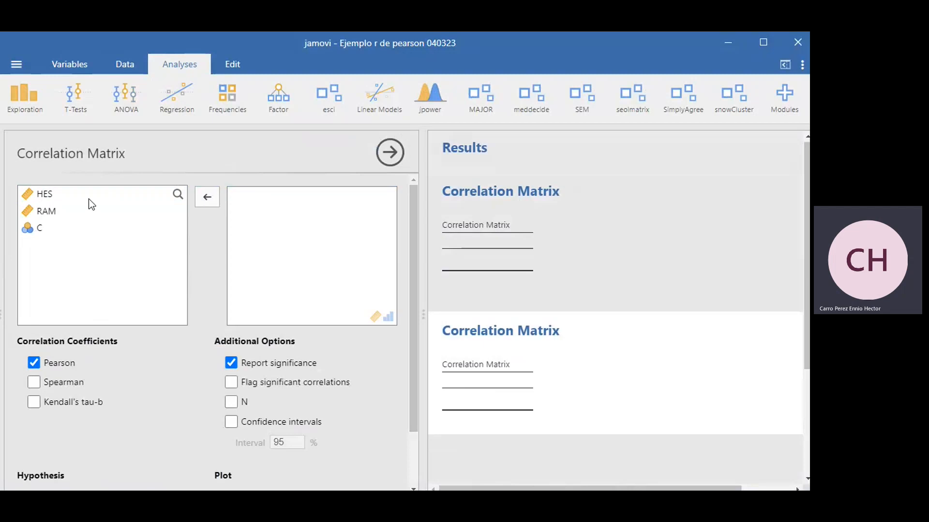
click(47, 197)
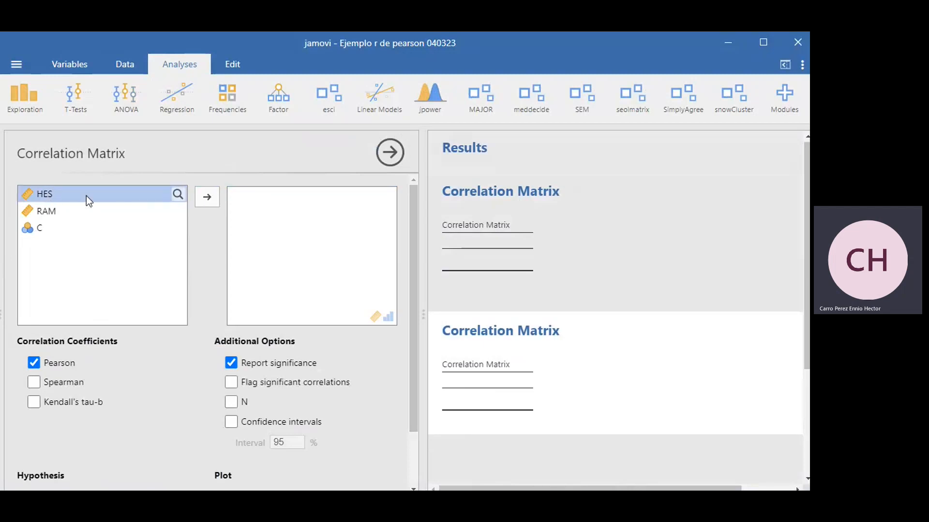
click(210, 198)
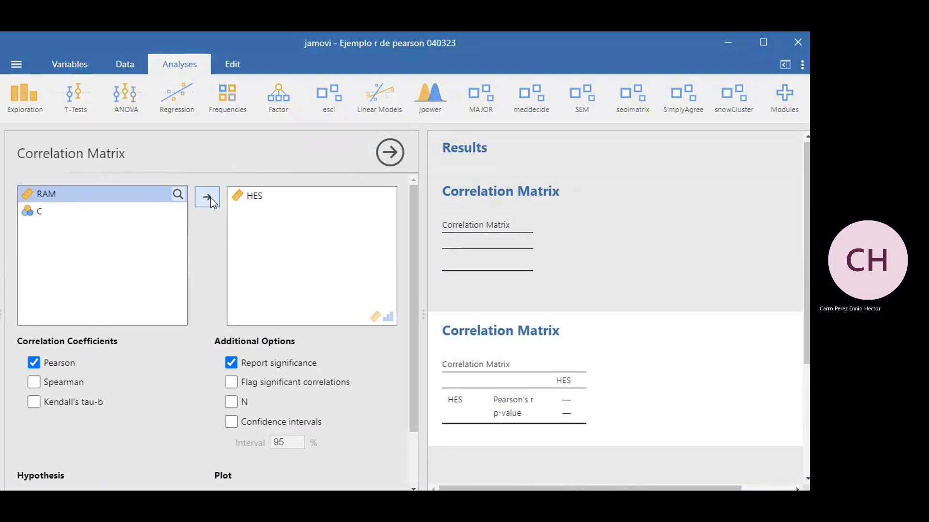
click(211, 198)
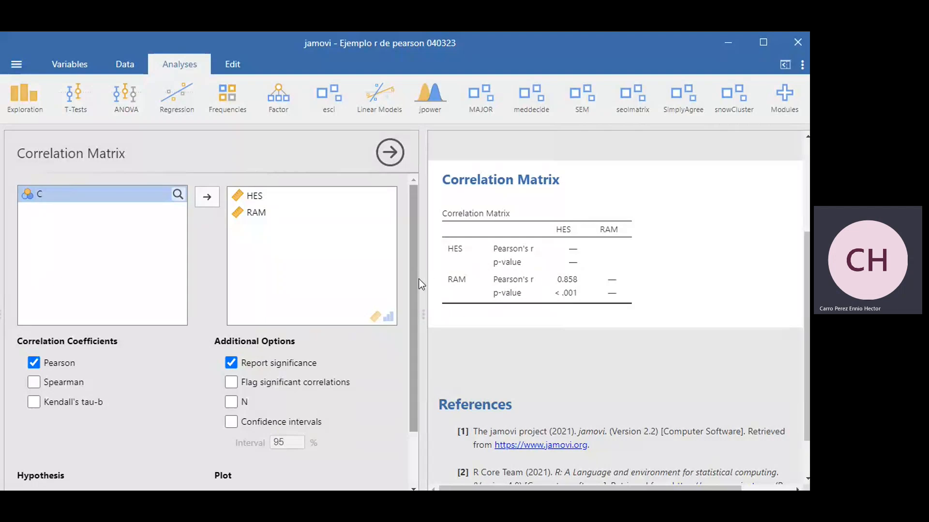
Step: Flag significant correlations and add the correlation matrix plot to the HES and RAM analysis
drag(419, 278, 422, 330)
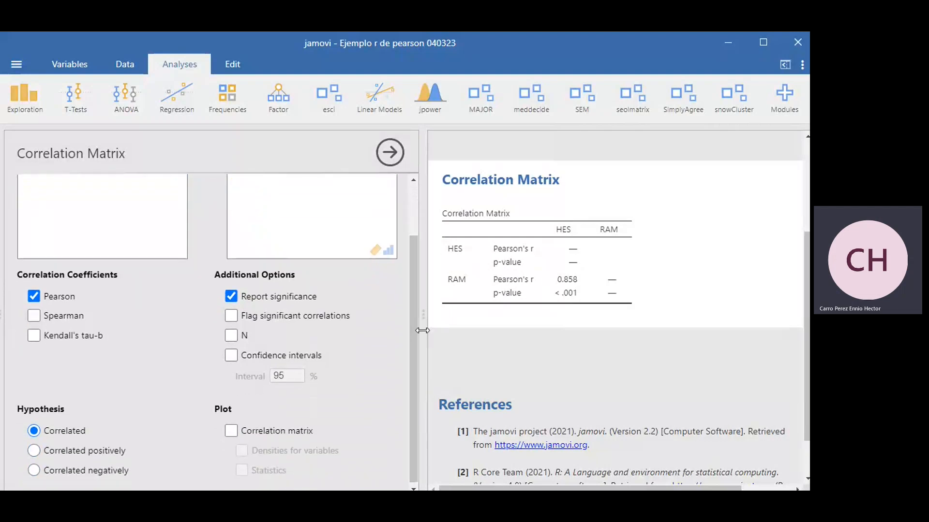
click(231, 317)
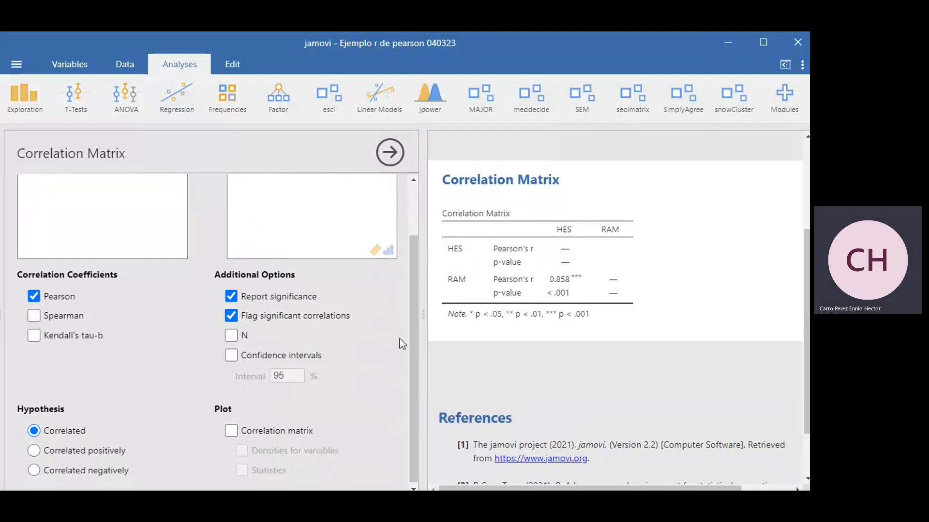
drag(411, 343, 411, 377)
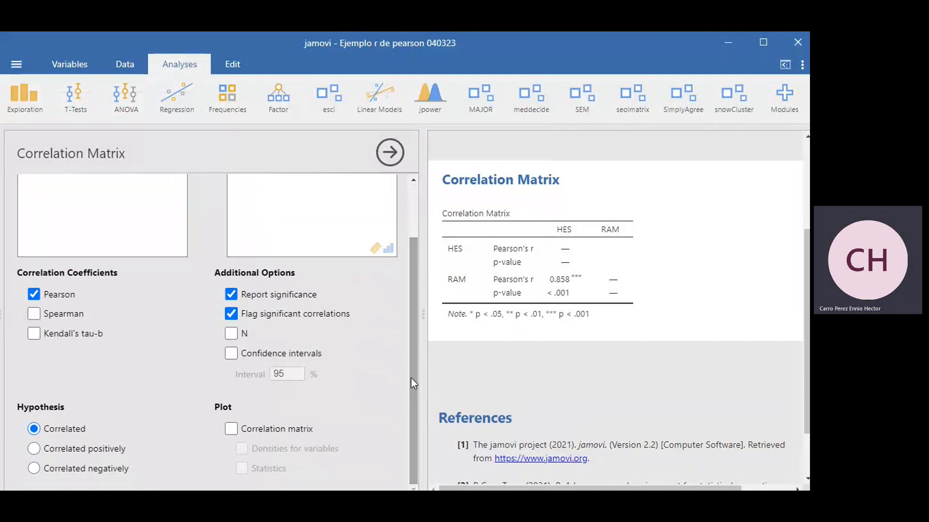
click(231, 429)
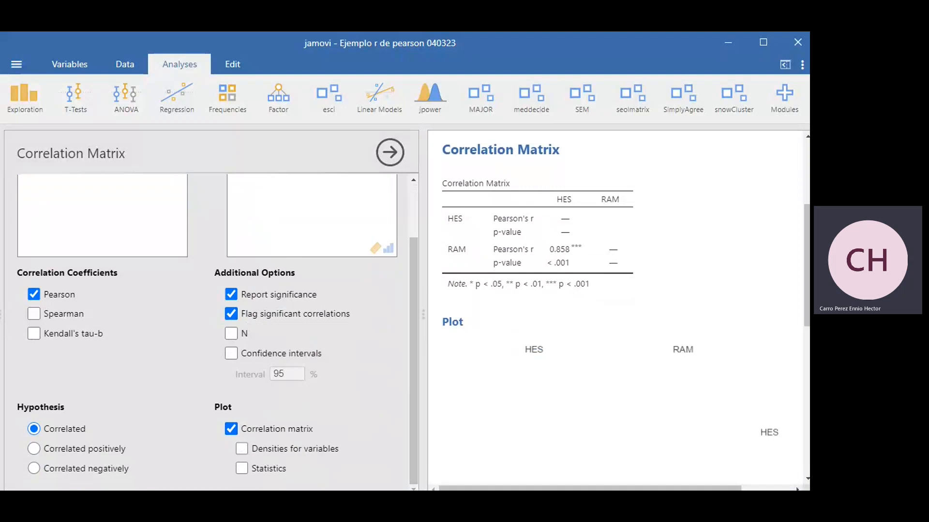
drag(807, 288, 807, 378)
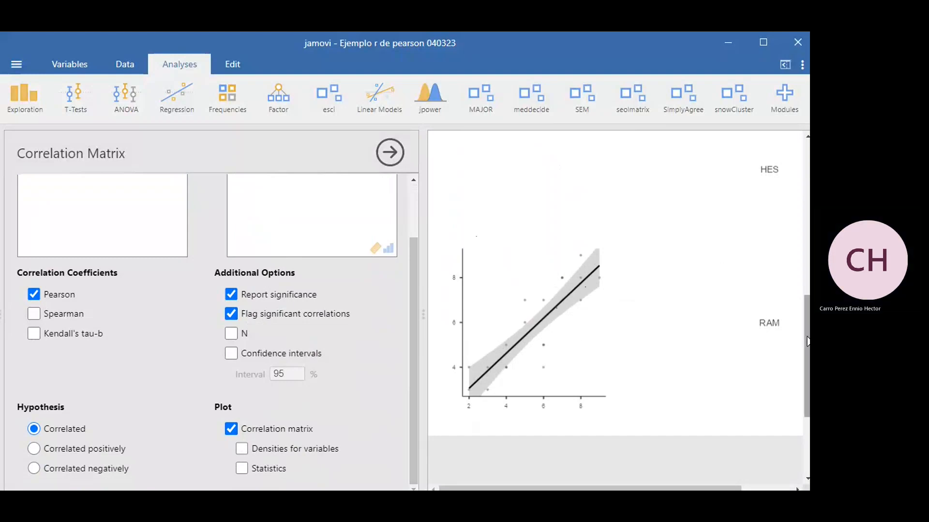
drag(806, 334, 806, 230)
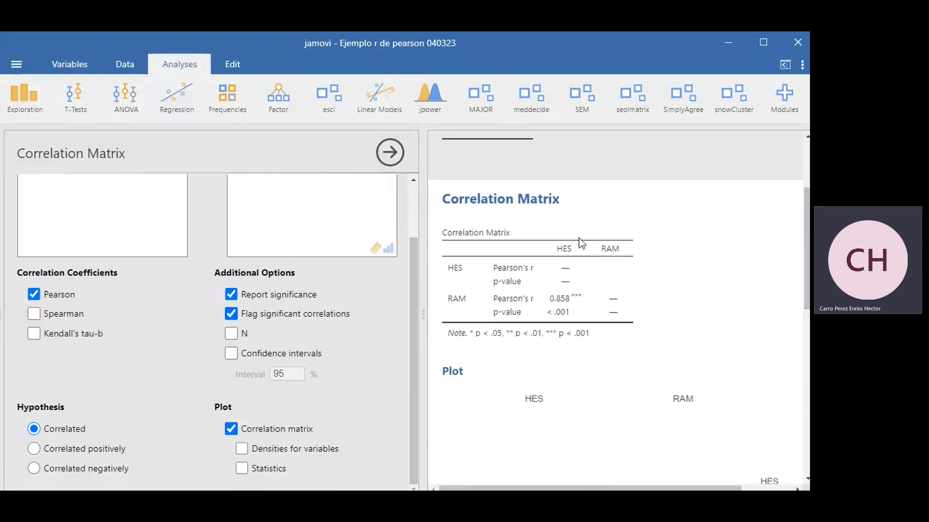